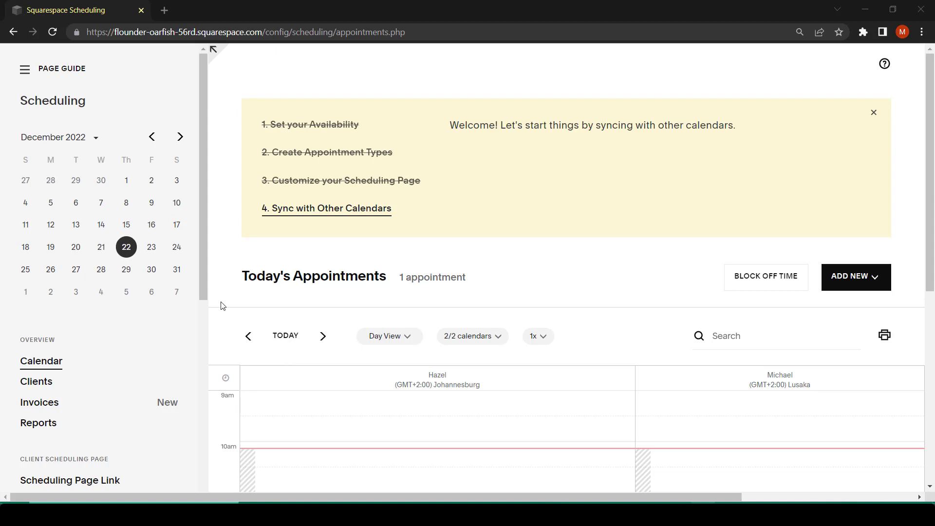
Add a new calendar under the availability settings and enter the staff member's name as the calendar name.
scroll(131, 334, down, 3)
scroll(87, 336, down, 2)
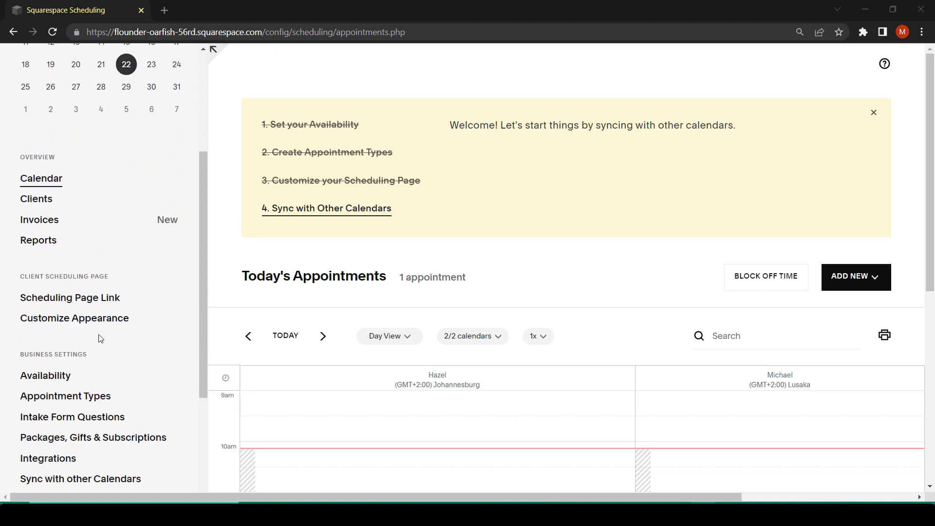
click(43, 376)
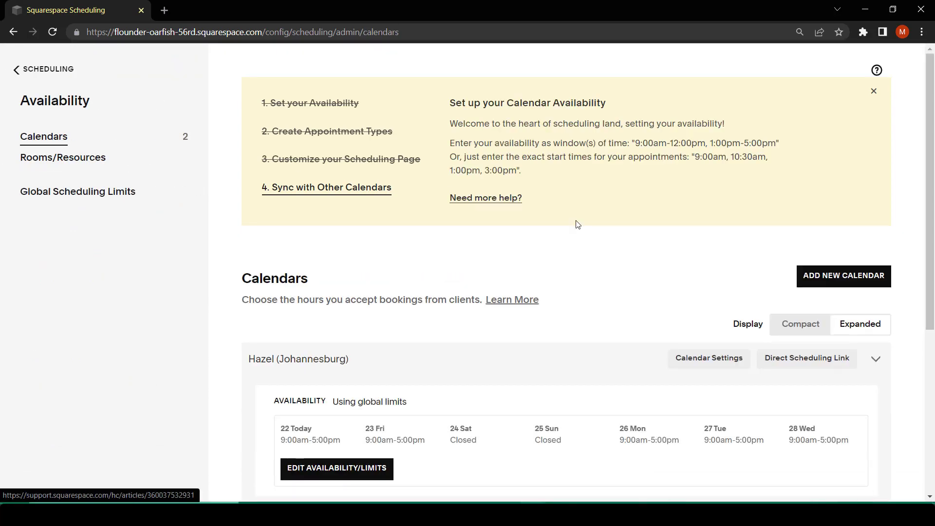
click(834, 286)
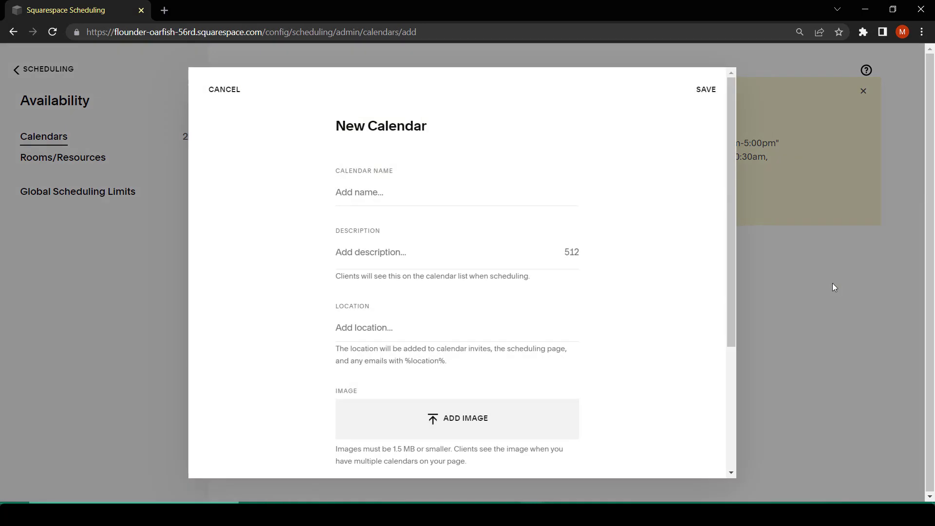
click(375, 188)
text(Mi)
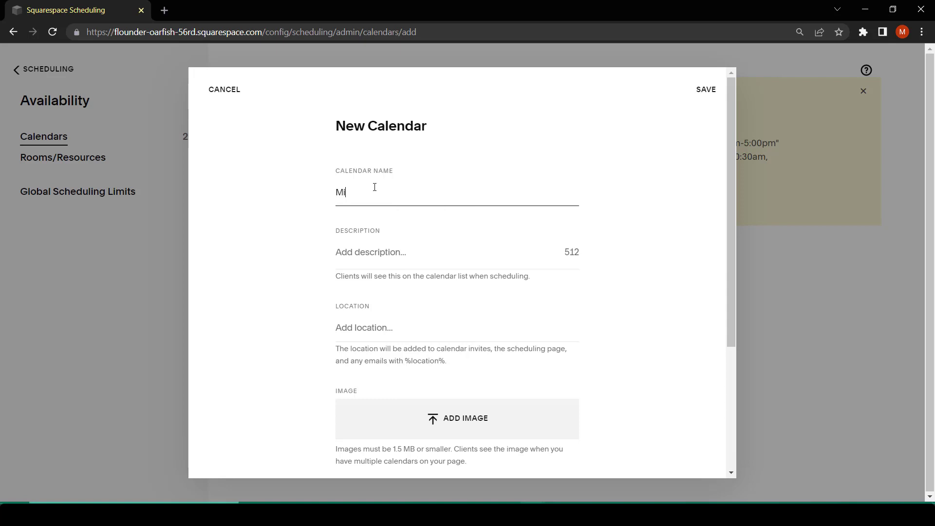
text(chelle)
Fill in the staff member's e-mail address for the new calendar's booking notifications.
scroll(352, 392, down, 4)
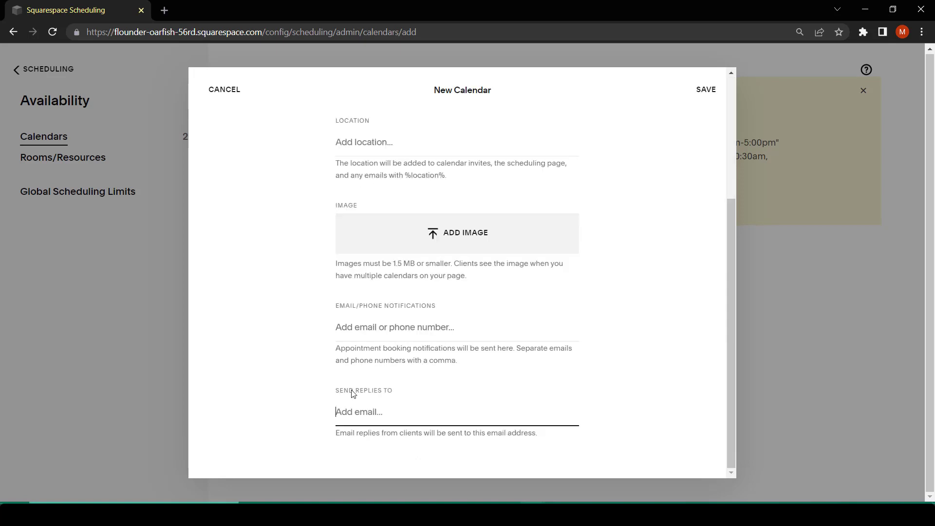
click(376, 325)
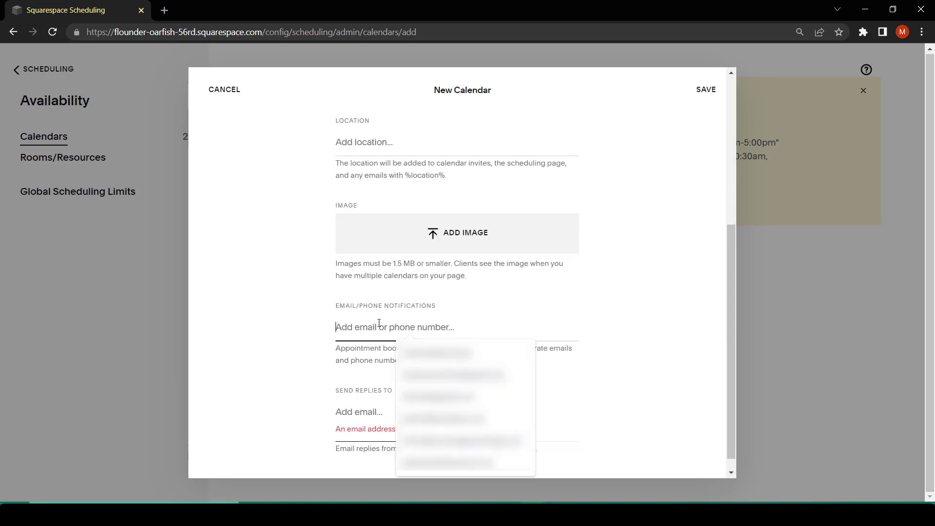
click(590, 339)
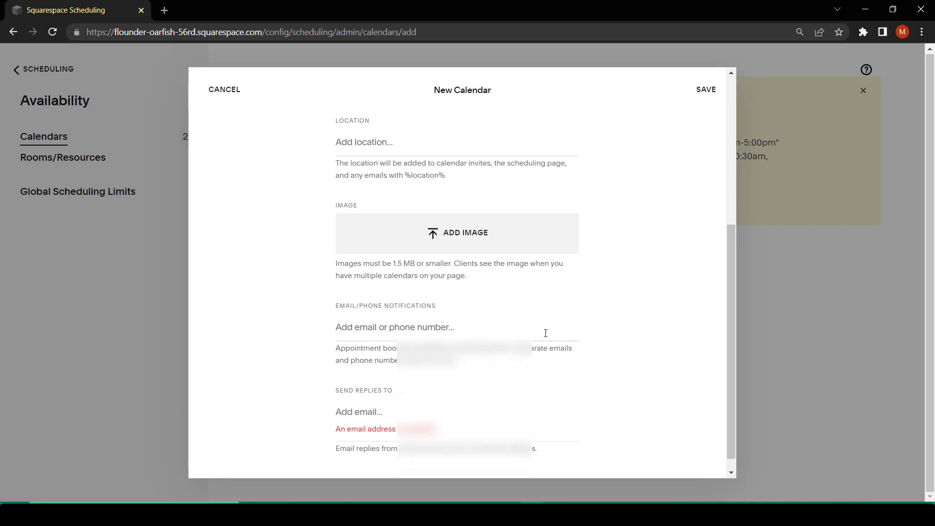
click(546, 333)
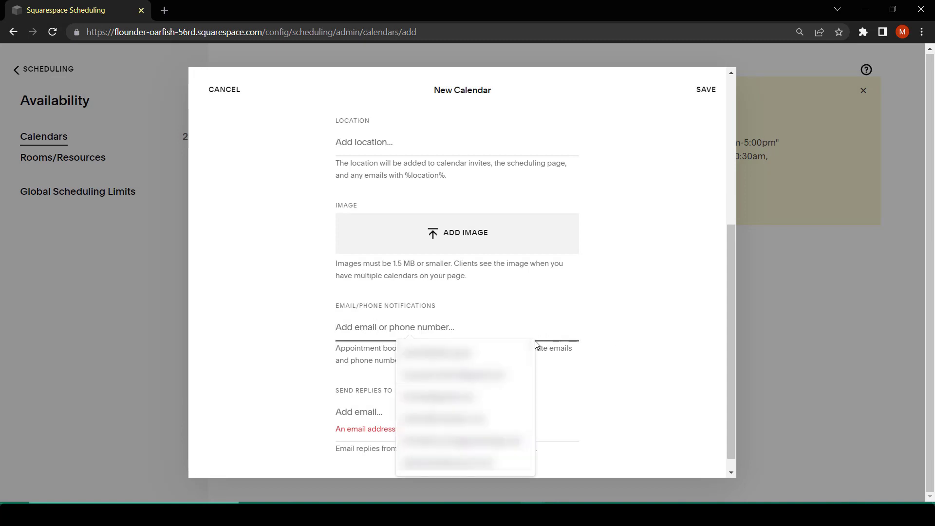
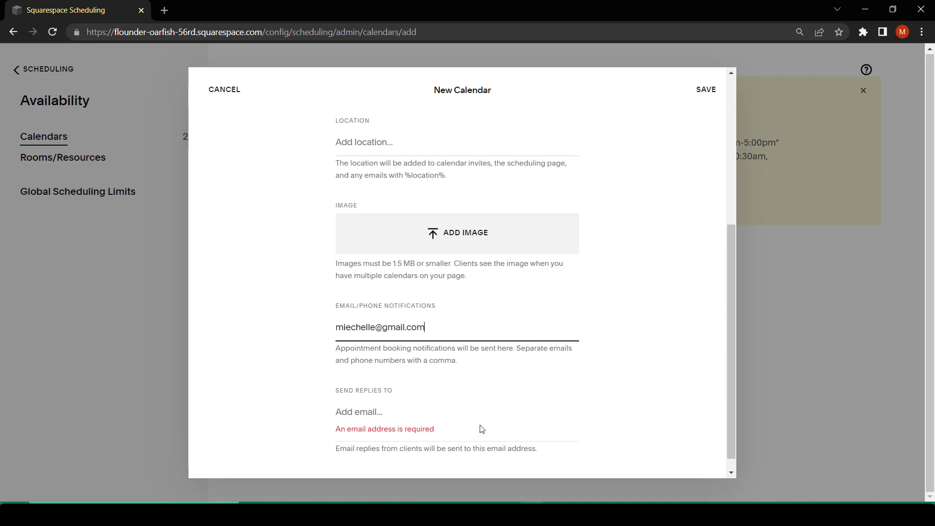
Copy the notification e-mail address into the new calendar's reply-to e-mail field.
drag(426, 328, 298, 330)
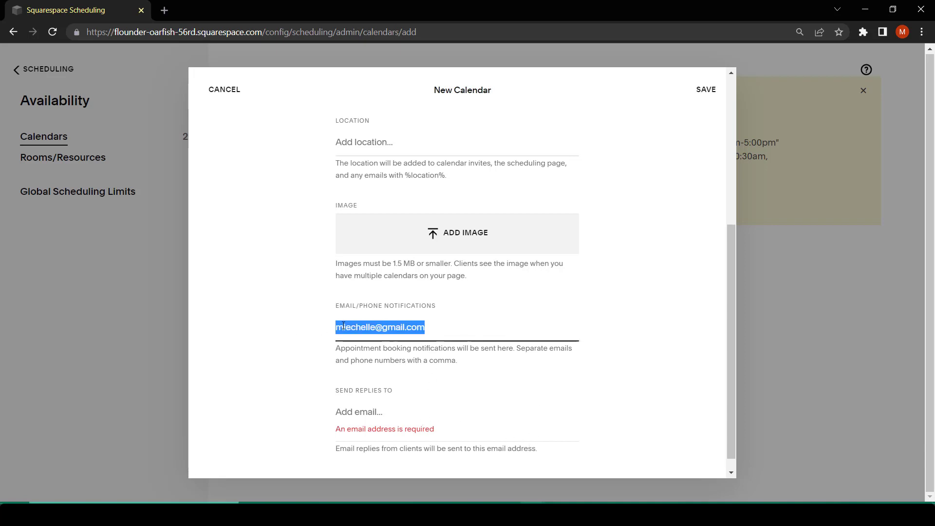
right_click(343, 326)
click(398, 163)
click(358, 412)
key(ctrl+v)
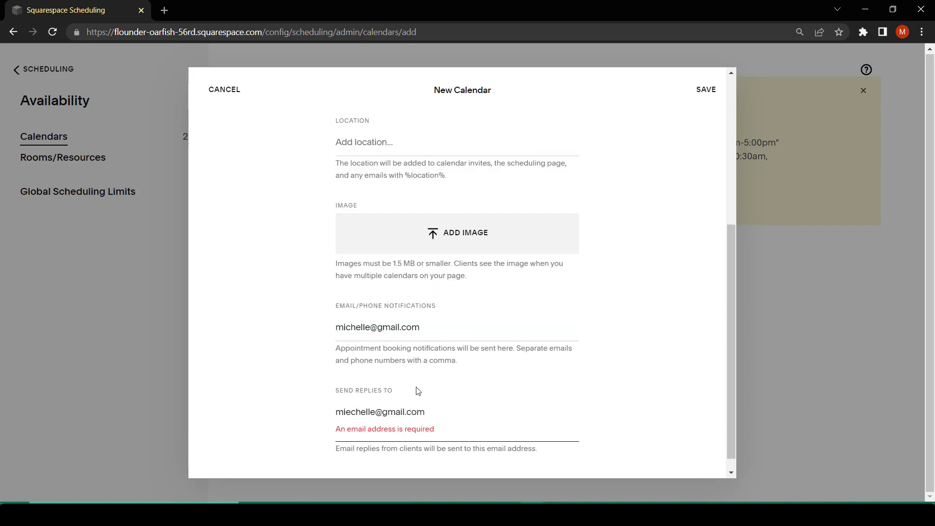
Save the new calendar and assign the Consultation appointment type to it.
click(707, 93)
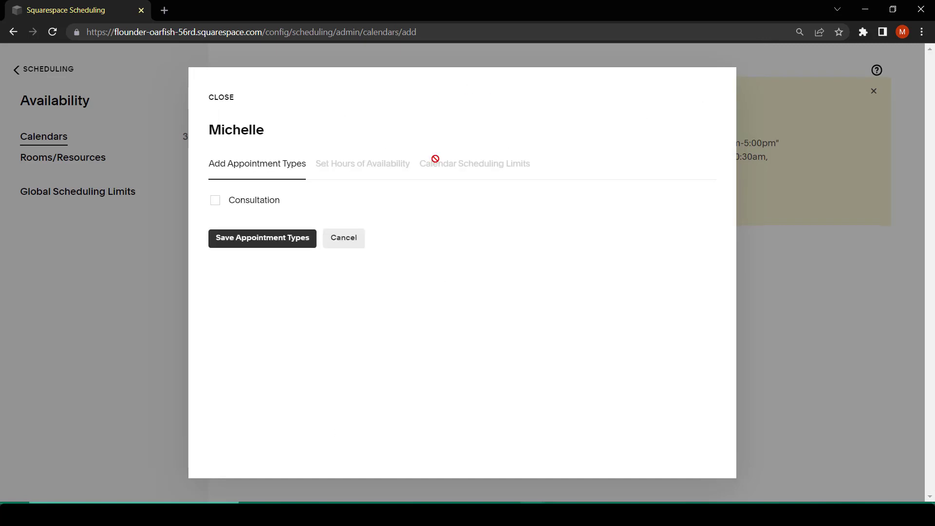
click(216, 203)
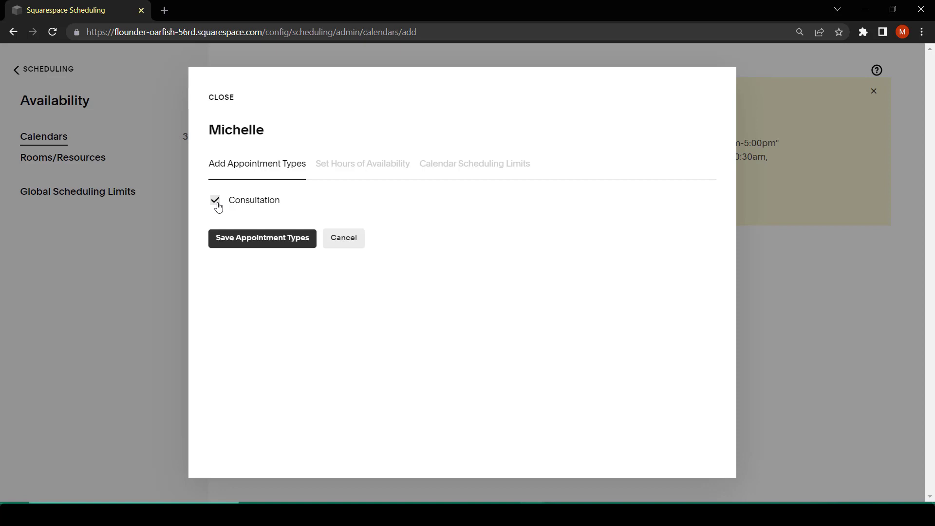
click(244, 240)
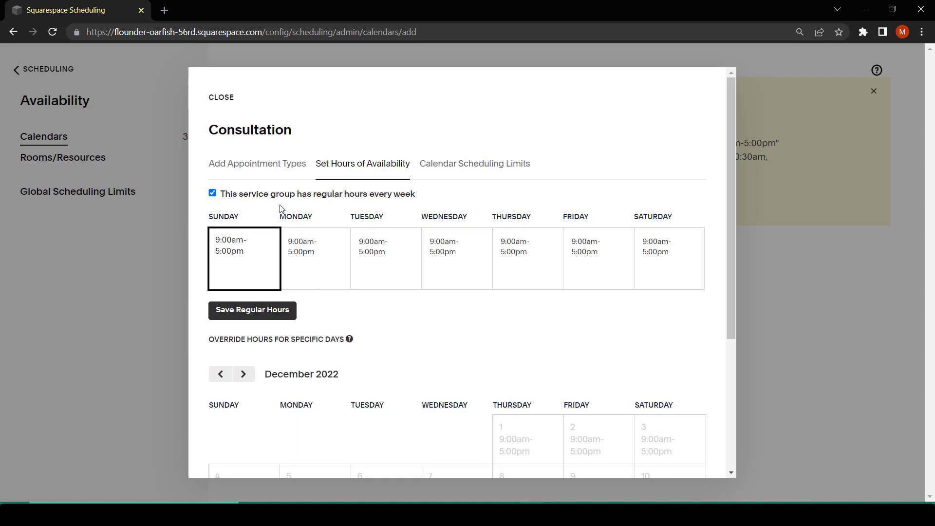
Clear the Sunday and Saturday hours from the new calendar's regular weekly hours, save them and close the calendar setup.
triple_click(251, 246)
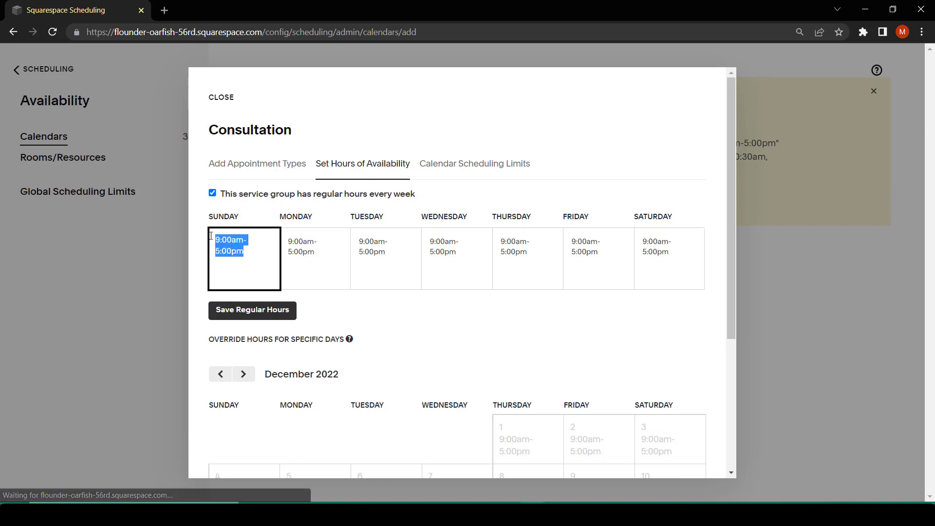
key(BackSpace)
click(674, 257)
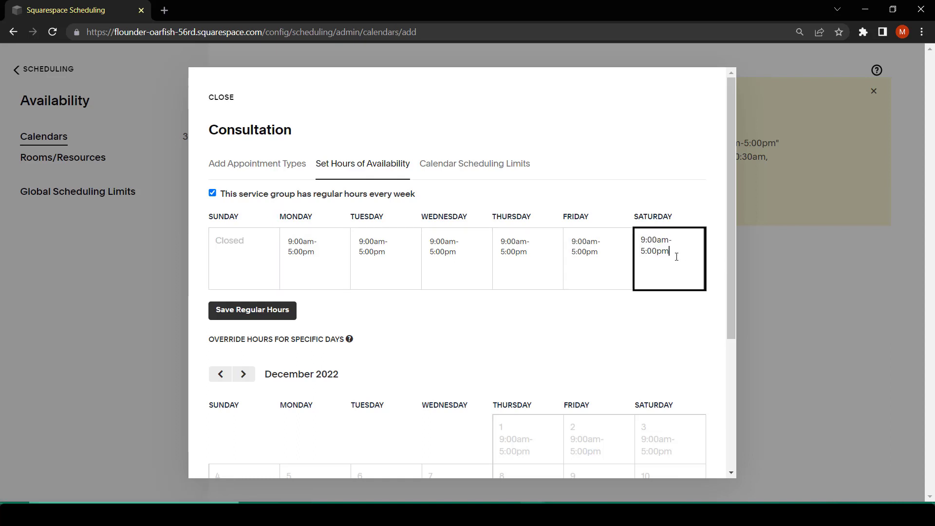
drag(674, 257, 636, 229)
key(BackSpace)
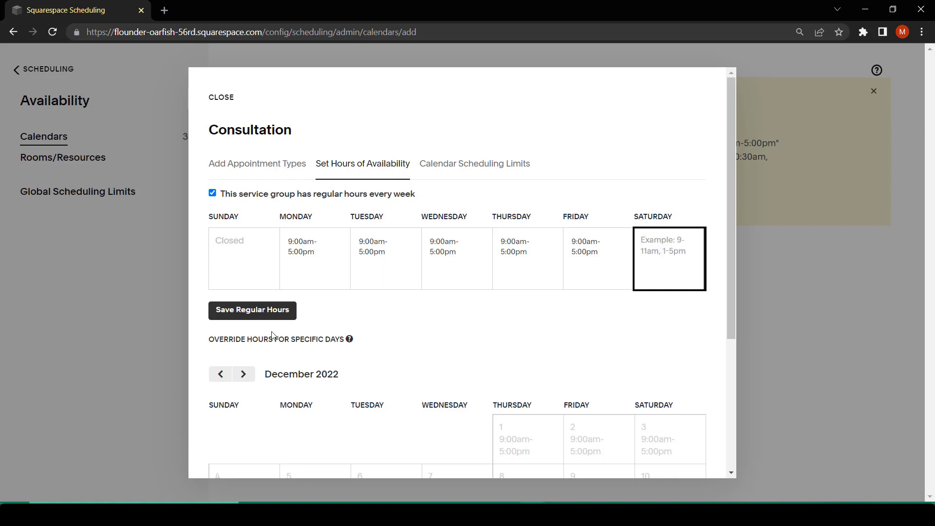
click(251, 315)
click(221, 97)
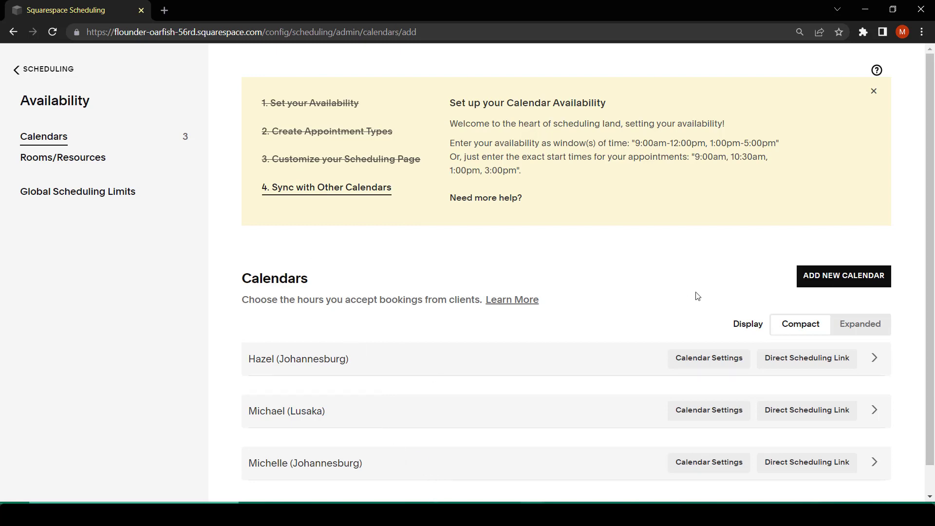
Open the live client scheduling page from the appearance customization settings and review the calendars offered for Consultation.
scroll(337, 332, down, 1)
click(39, 70)
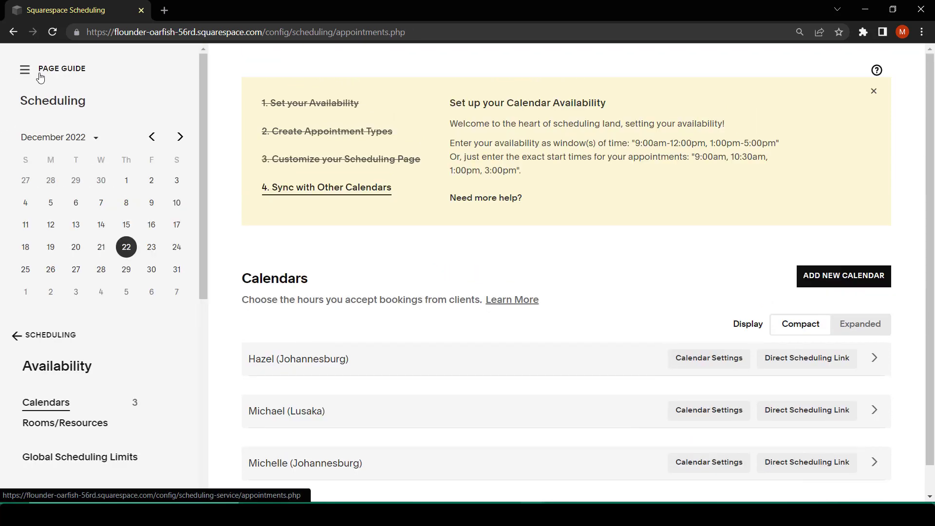
scroll(143, 404, down, 4)
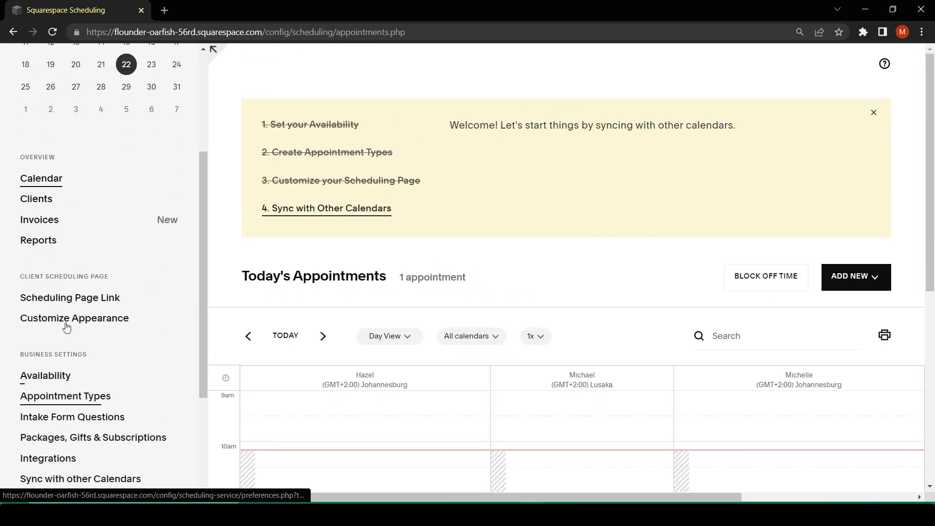
click(100, 323)
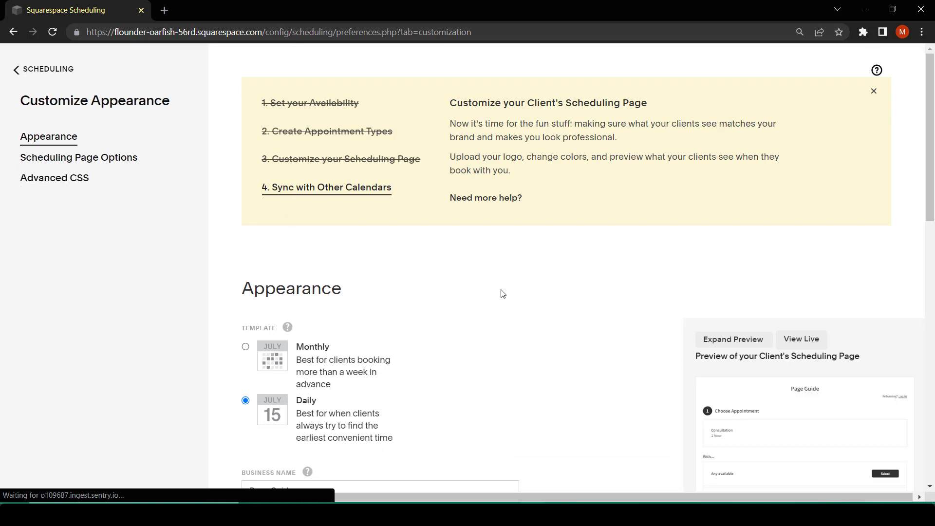
click(810, 338)
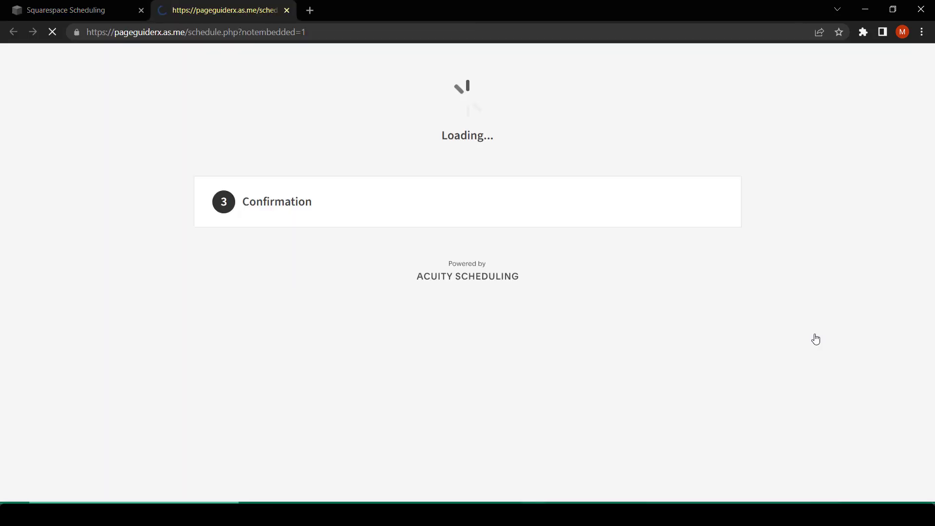
scroll(787, 327, down, 4)
scroll(784, 334, up, 2)
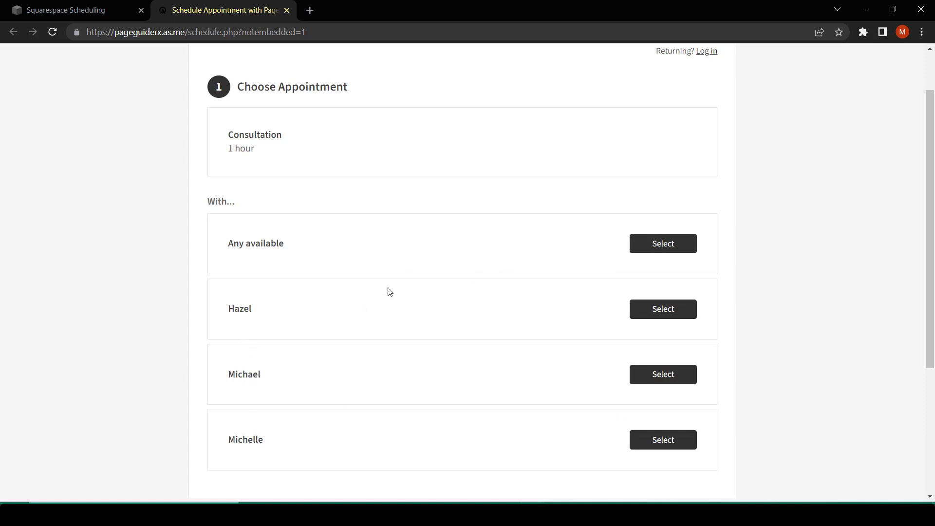
Hide the "any available" option from the calendar list in the Scheduling Page Options and save the changes.
click(80, 10)
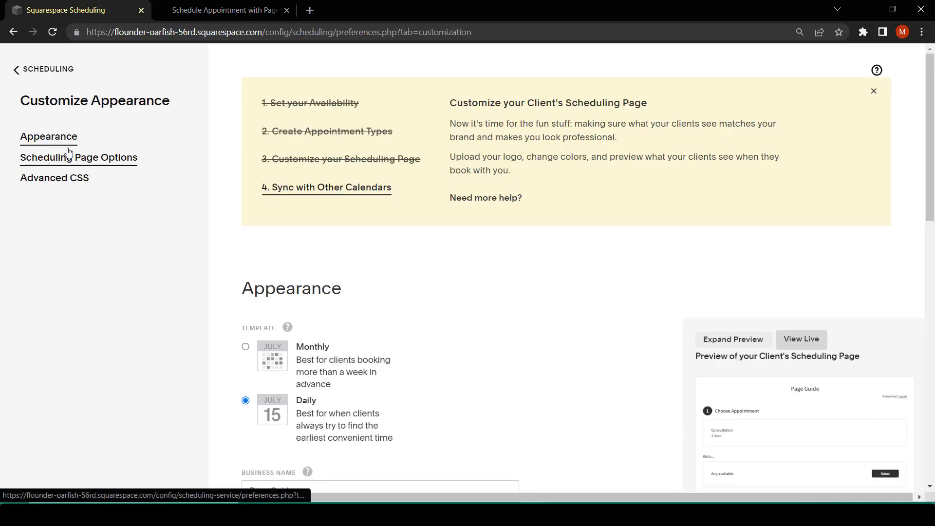
scroll(68, 153, down, 10)
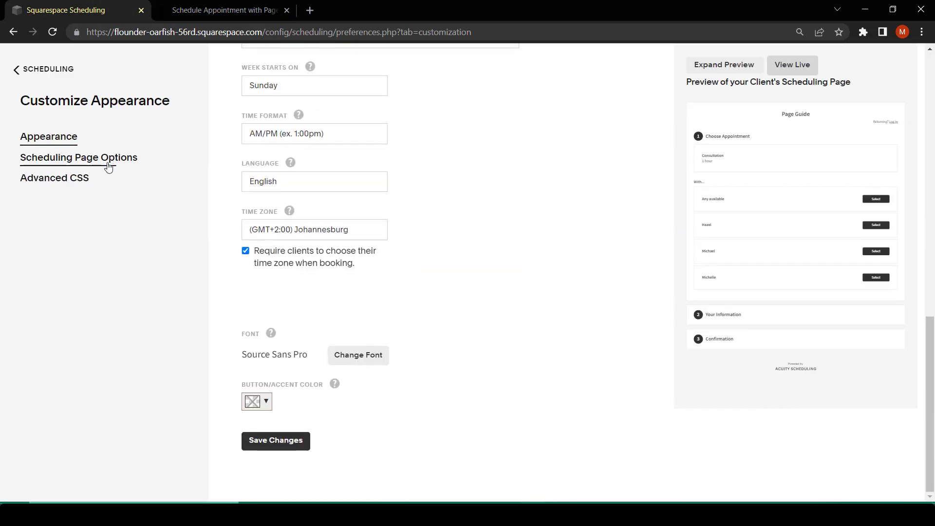
click(108, 166)
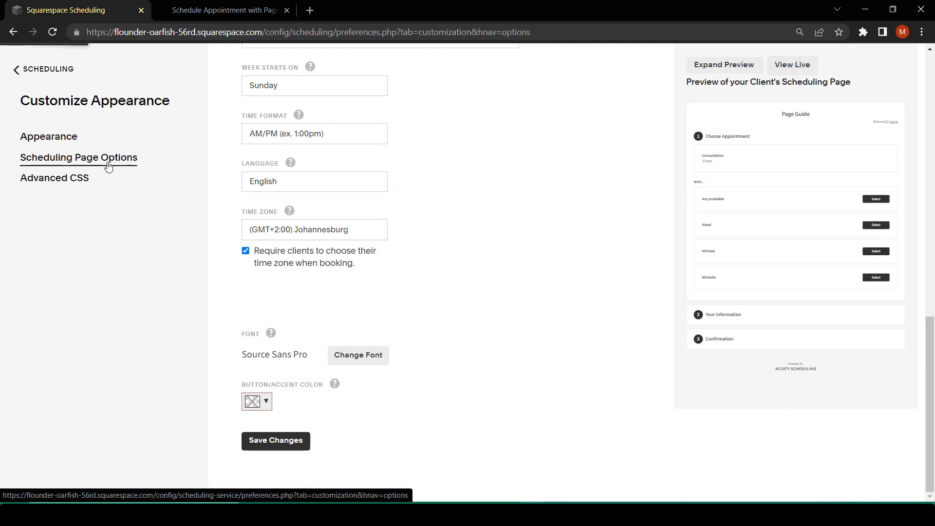
scroll(398, 244, down, 12)
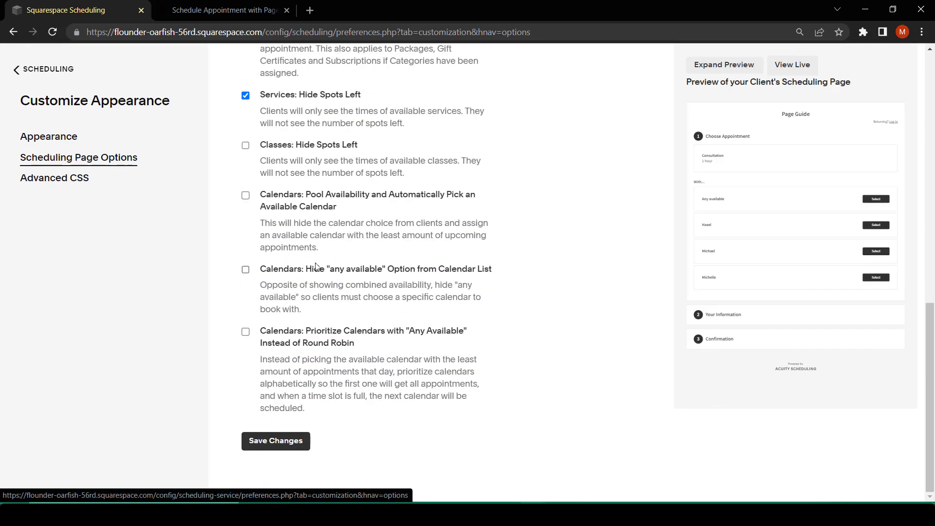
click(246, 271)
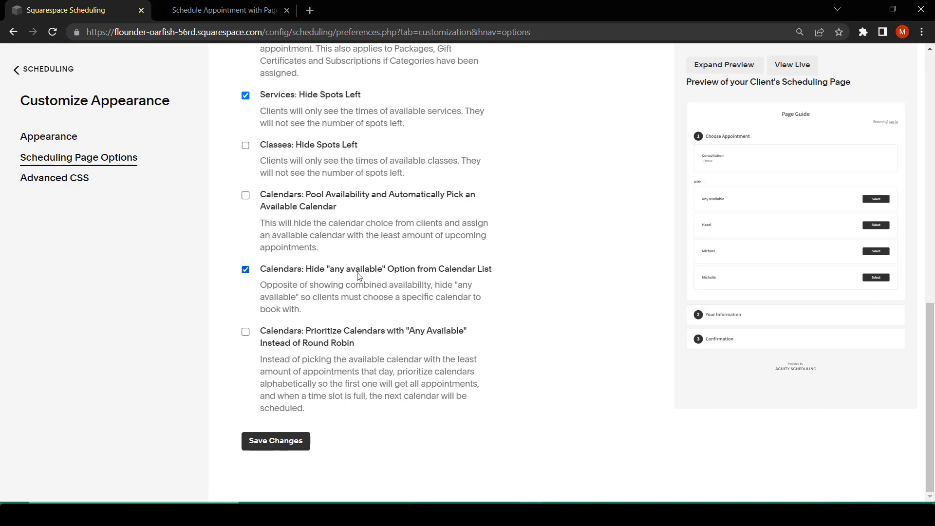
click(285, 441)
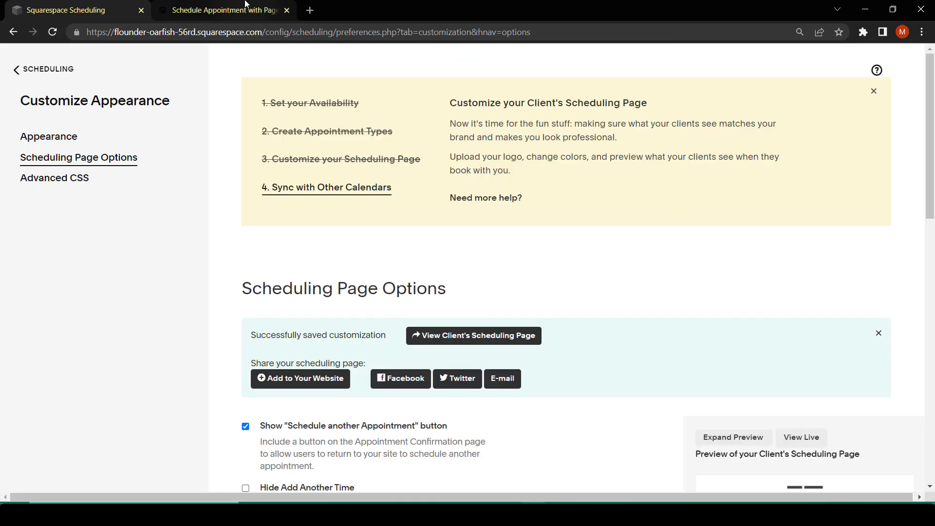
Reload the live client scheduling page to check its calendar choices, and return to the scheduling settings.
click(224, 9)
click(52, 32)
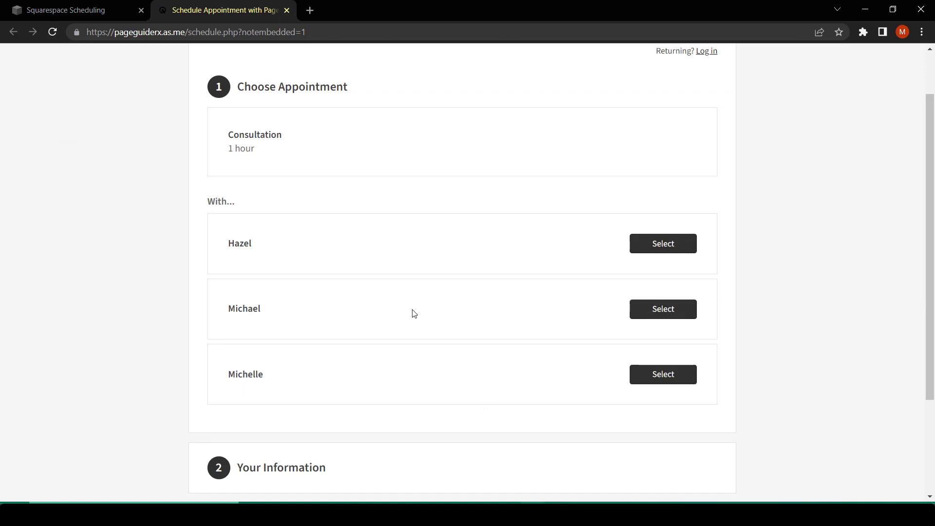
click(88, 10)
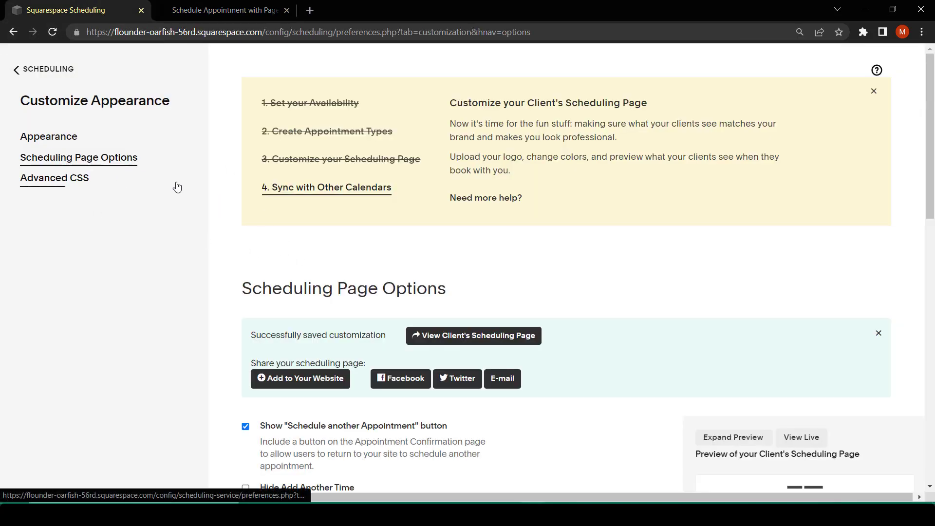
Enable pooled availability with automatic picking of an available calendar in the Scheduling Page Options and save the changes.
scroll(161, 146, down, 10)
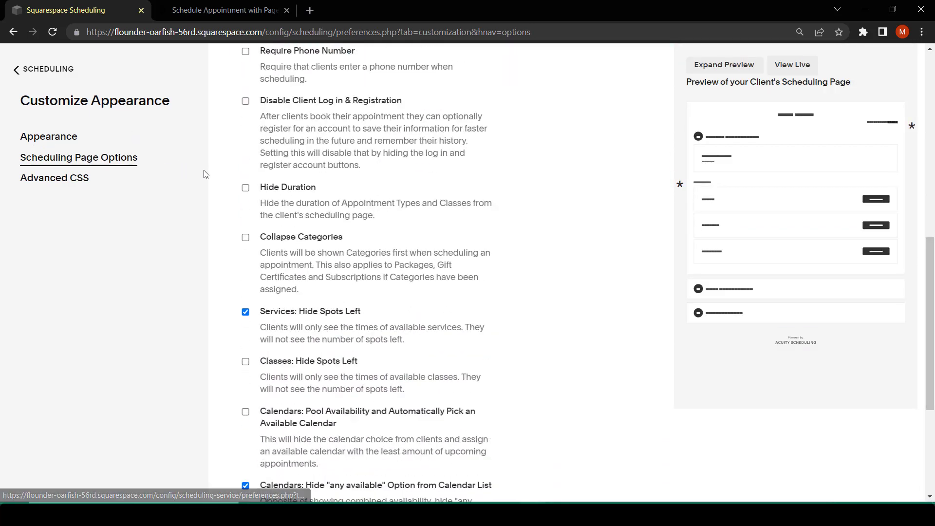
scroll(232, 217, down, 5)
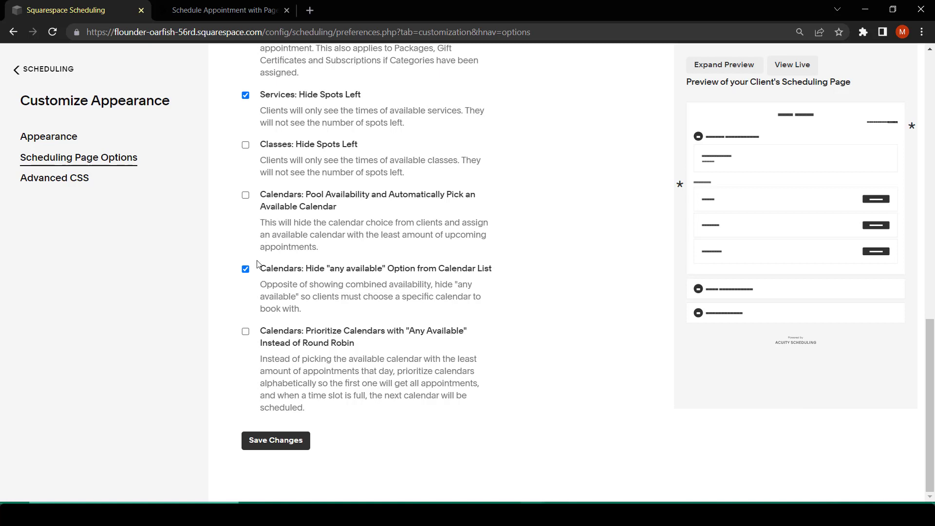
click(247, 270)
click(246, 270)
click(246, 195)
click(283, 442)
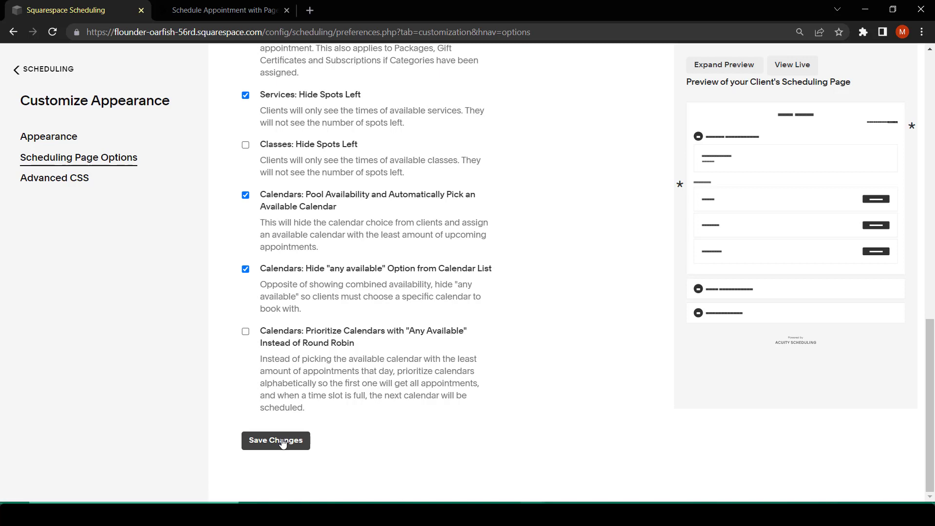
Reload the live client scheduling page, review the Consultation times, view the booking choices for Friday December 23 at 9:00am, and return to the settings.
key(ctrl+Tab)
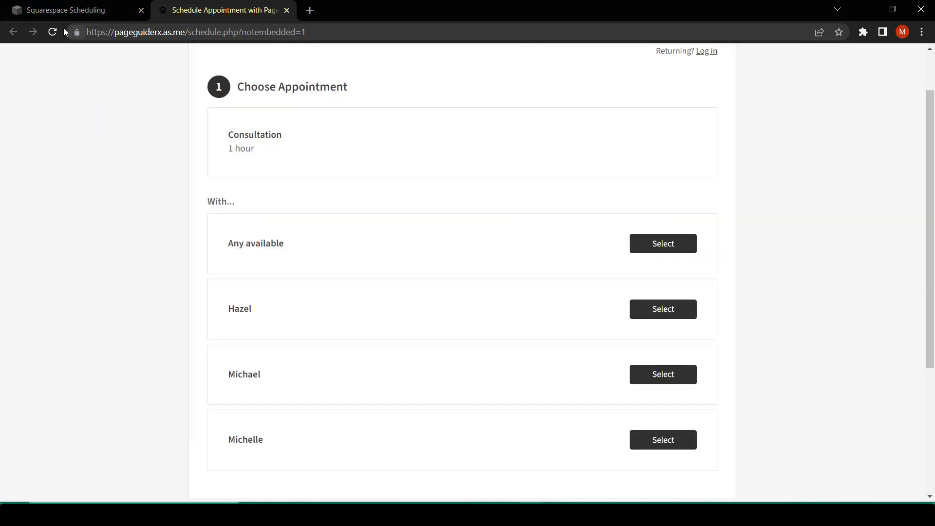
click(52, 32)
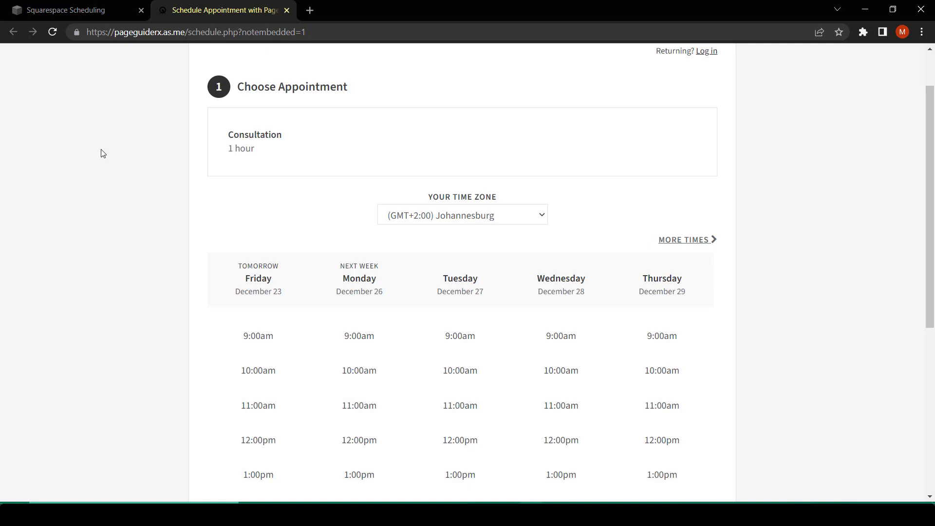
scroll(445, 246, down, 6)
scroll(445, 261, up, 2)
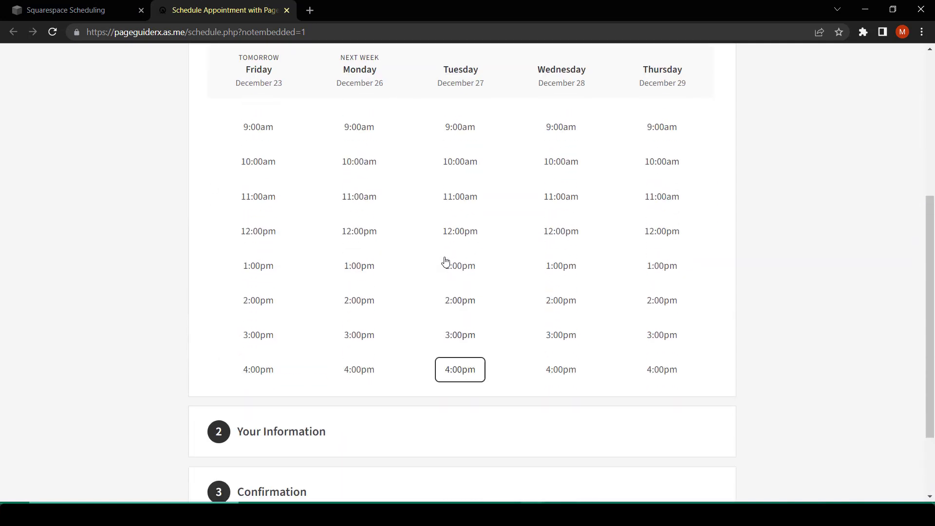
scroll(445, 261, up, 4)
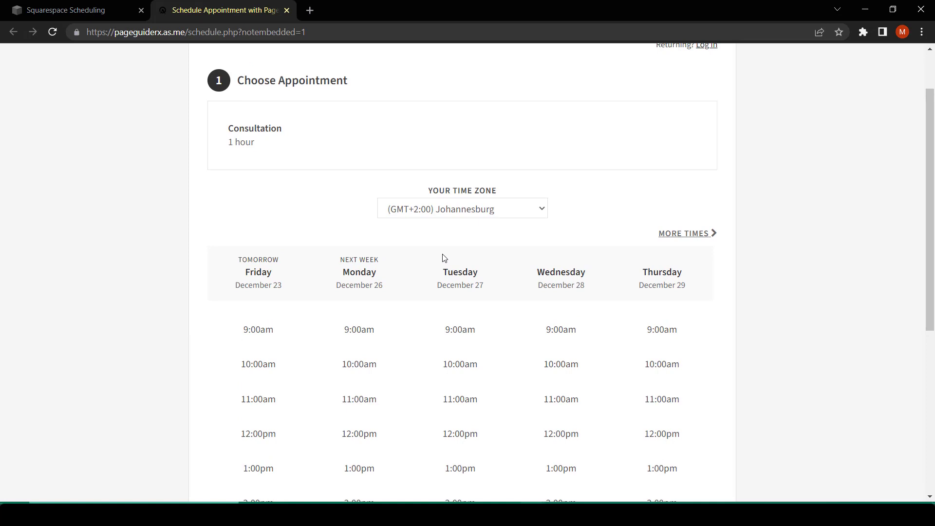
click(262, 342)
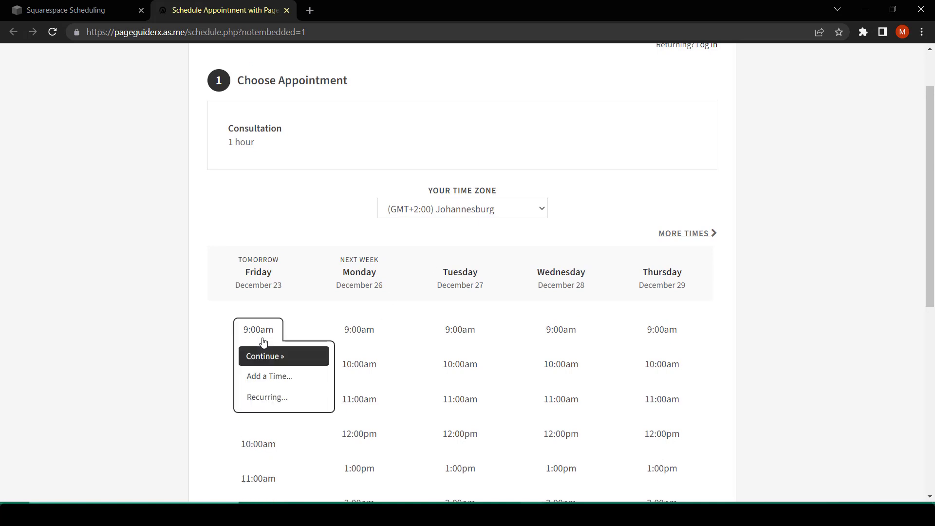
click(89, 5)
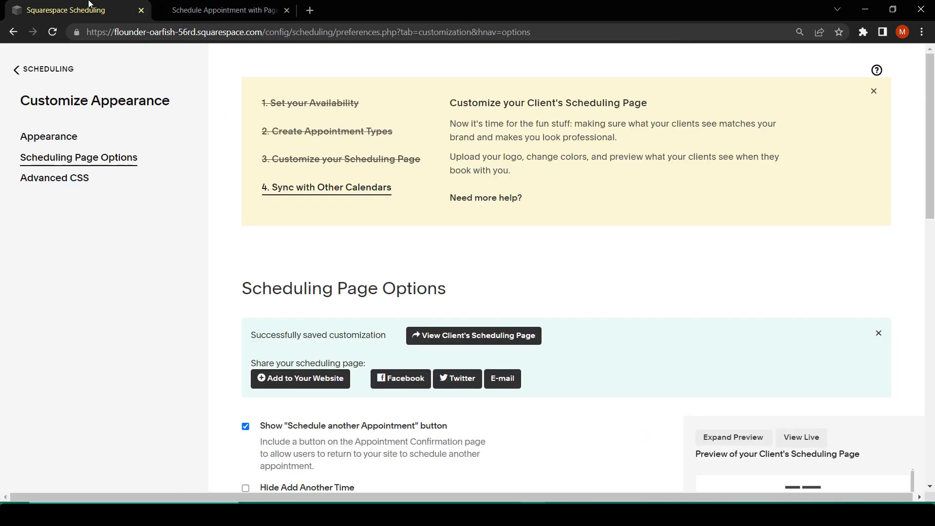
Turn off pooled availability, enable prioritizing calendars with "Any Available" instead of round robin, and save the changes.
scroll(437, 378, down, 12)
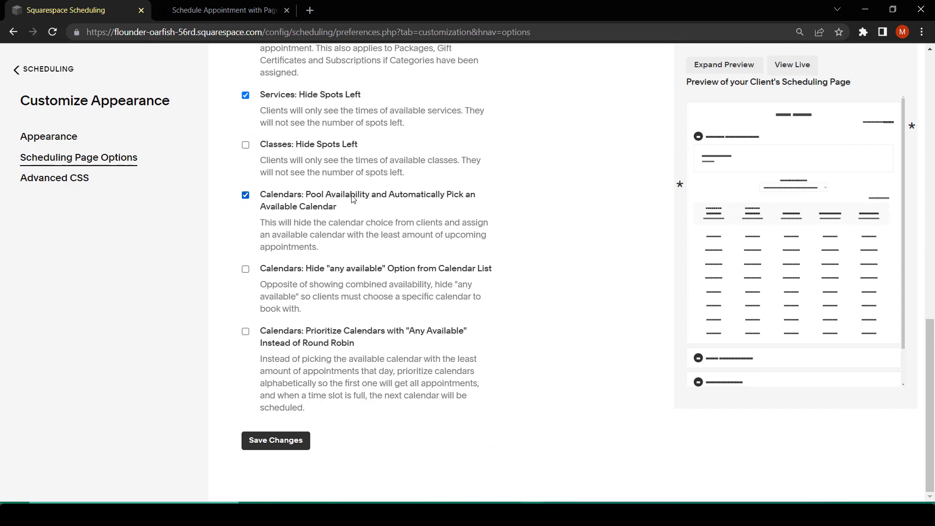
click(397, 209)
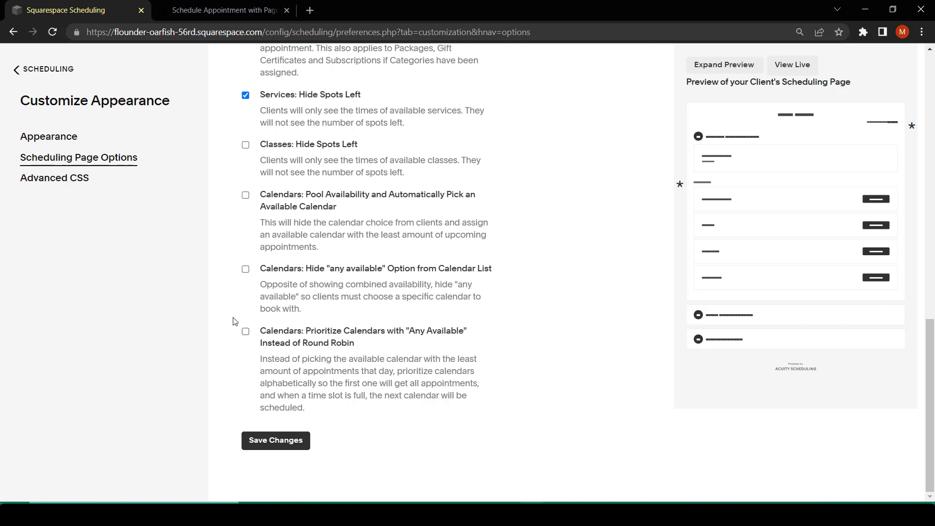
click(246, 332)
click(276, 440)
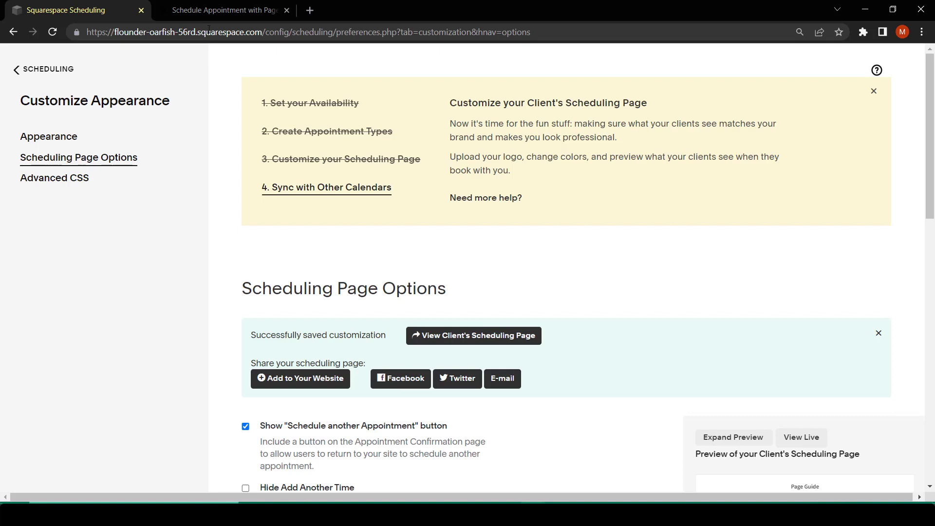
Check the calendar choices for Consultation on the live client scheduling page, and return to the Scheduling Page Options.
click(211, 10)
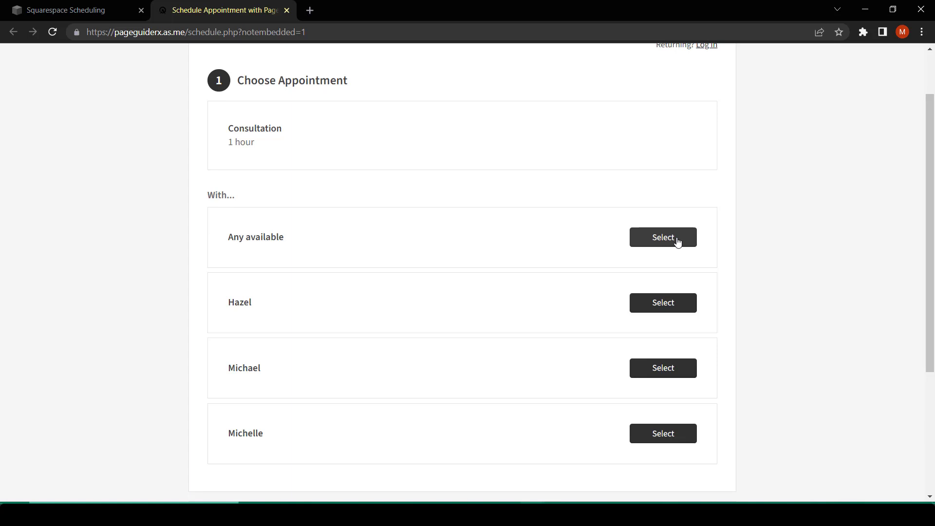
click(50, 3)
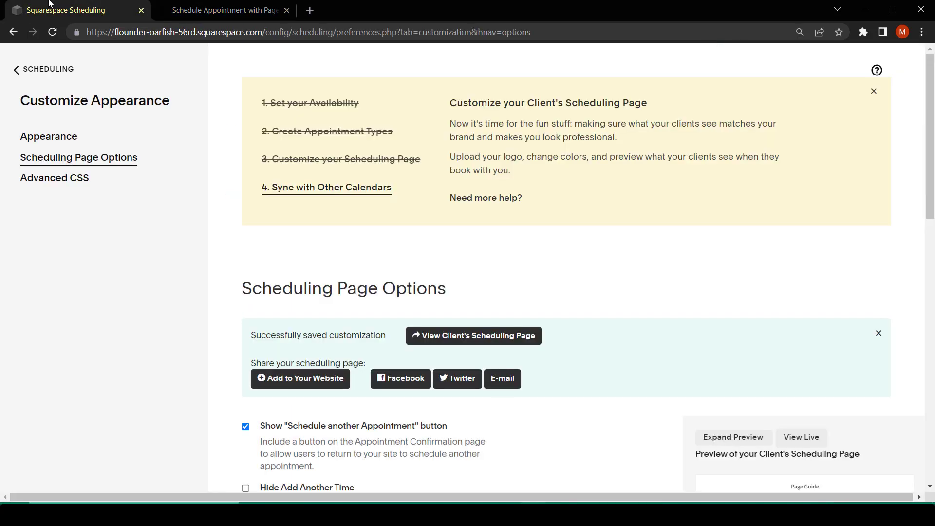